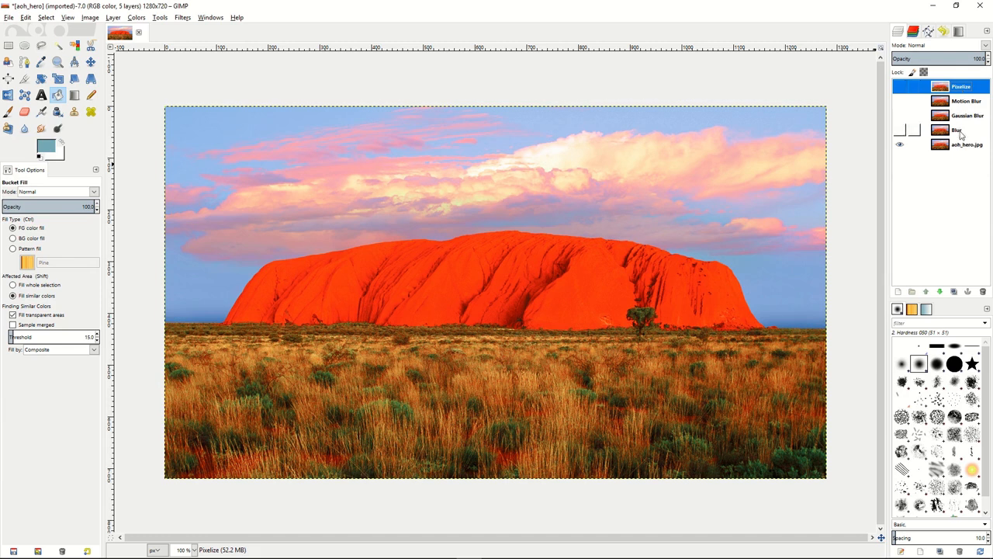
# Show the Blur layer, apply the simple Blur filter to it and toggle its visibility to compare the effect
pyautogui.click(962, 133)
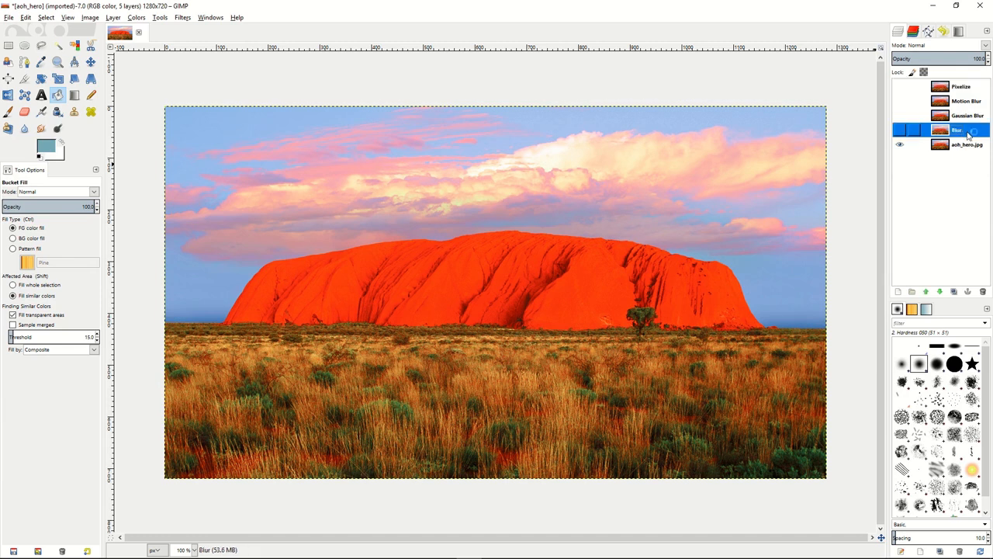
pyautogui.click(899, 134)
pyautogui.click(183, 18)
pyautogui.moveTo(214, 76)
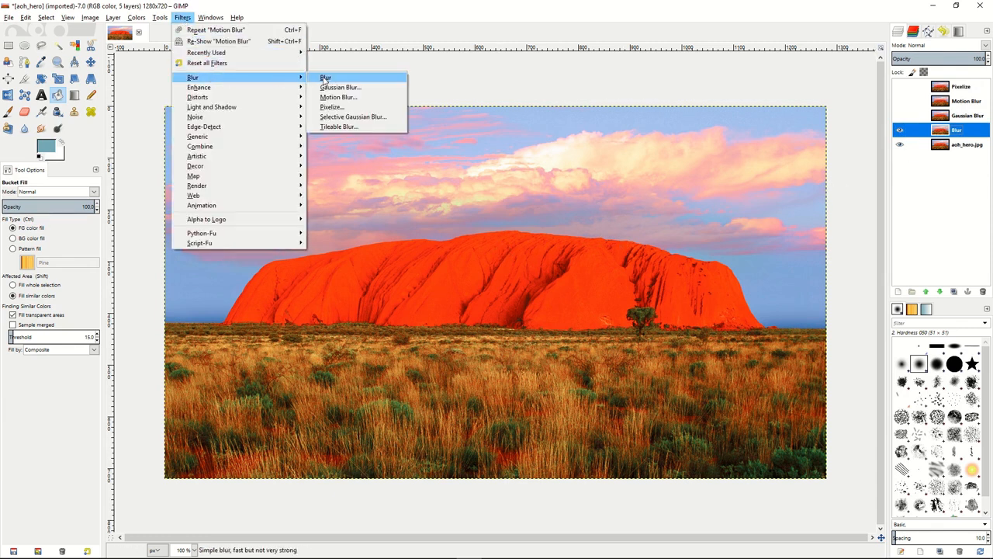
pyautogui.click(327, 78)
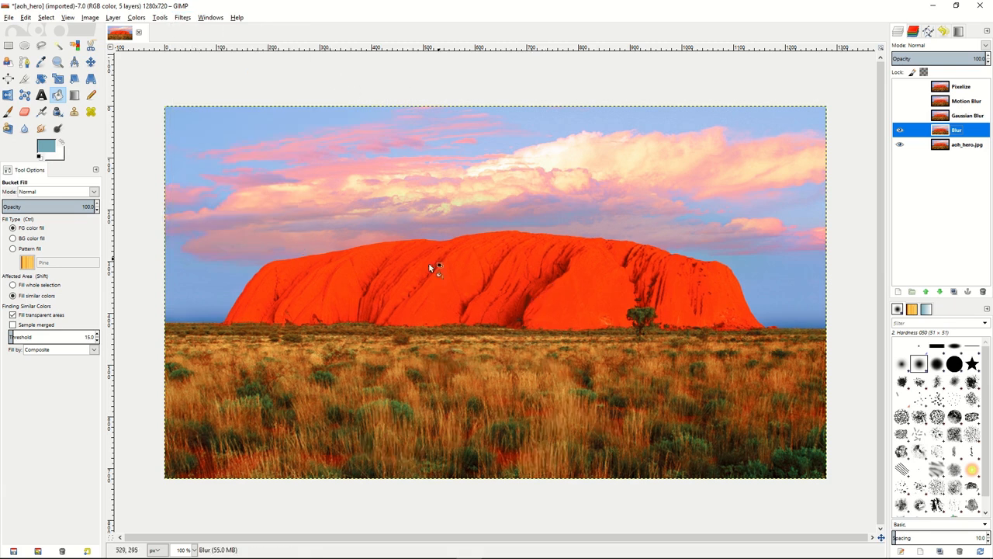
pyautogui.click(901, 131)
pyautogui.click(900, 131)
# Show the Gaussian Blur layer and apply a Gaussian Blur to it with an 8 px horizontal and vertical radius
pyautogui.click(908, 122)
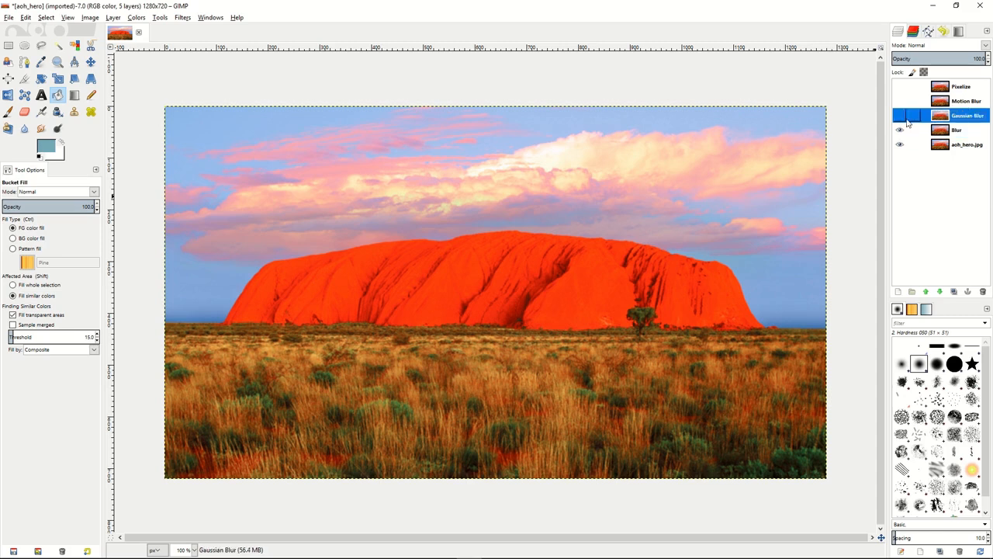
pyautogui.click(181, 19)
pyautogui.moveTo(194, 79)
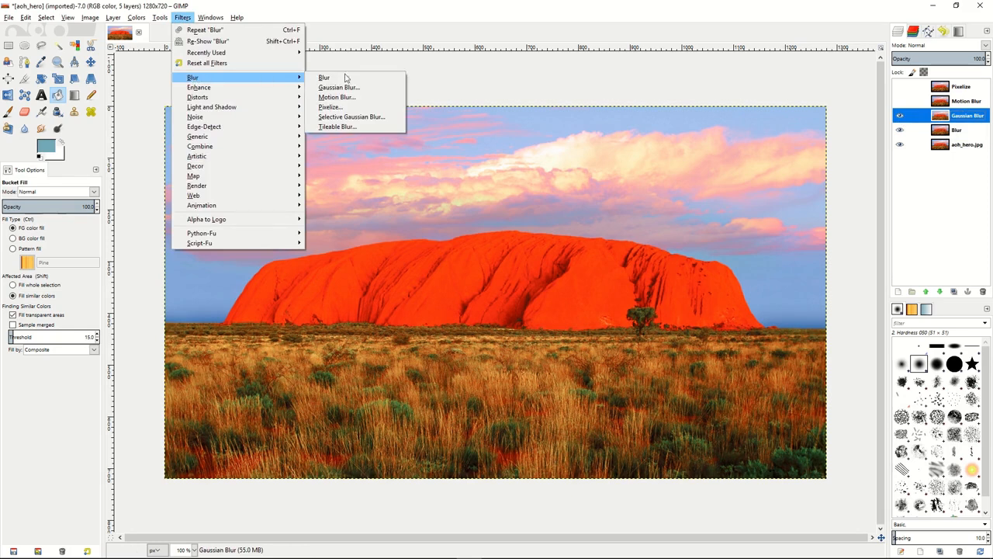
pyautogui.click(355, 88)
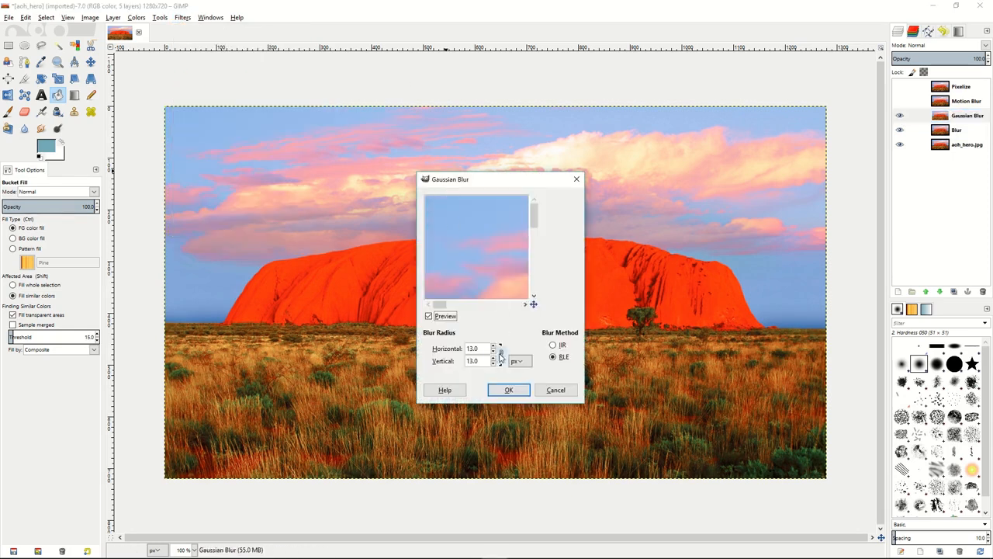
pyautogui.scroll(-5, 497, 351)
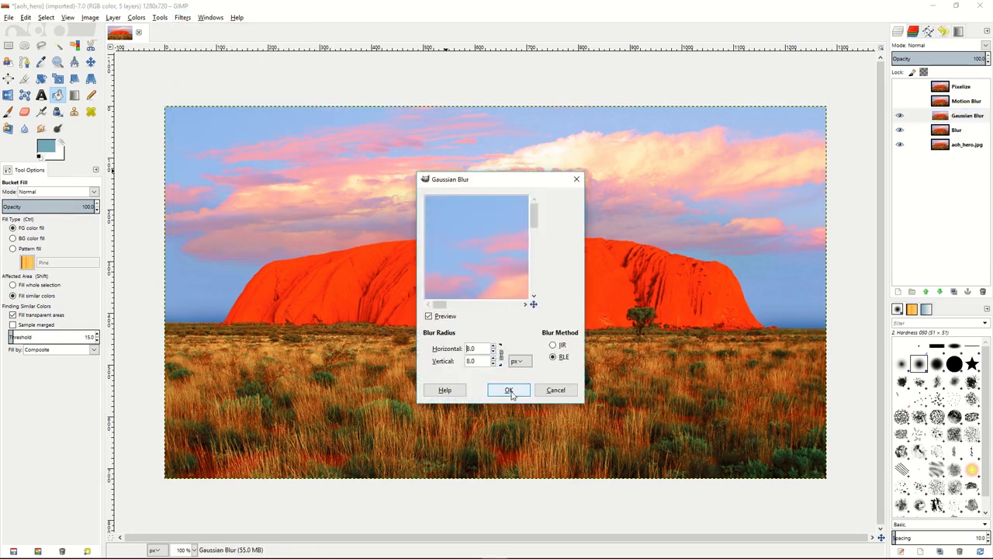
pyautogui.scroll(2, 496, 351)
pyautogui.click(508, 390)
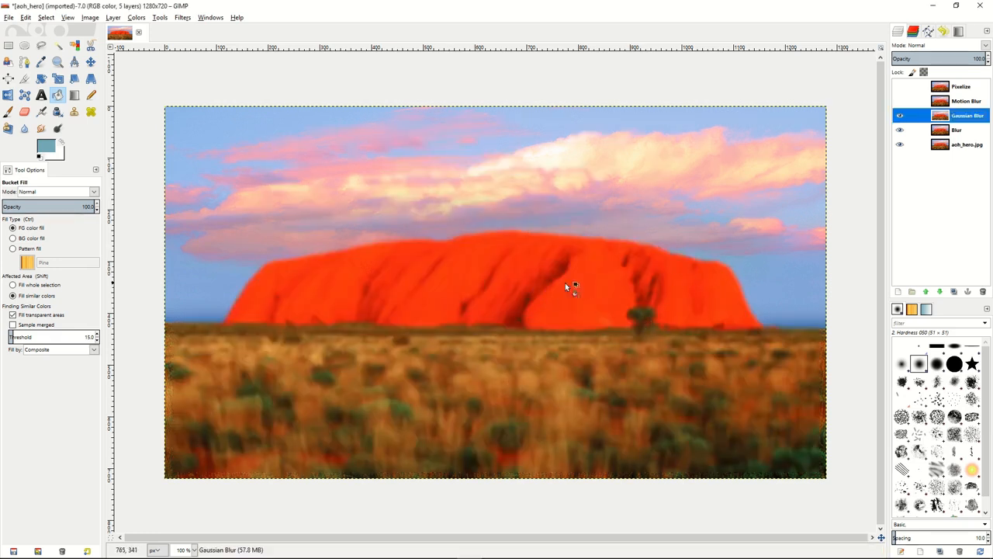
# Show the Motion Blur layer and apply a Zoom-type Motion Blur to it with length 28
pyautogui.click(900, 101)
pyautogui.click(918, 102)
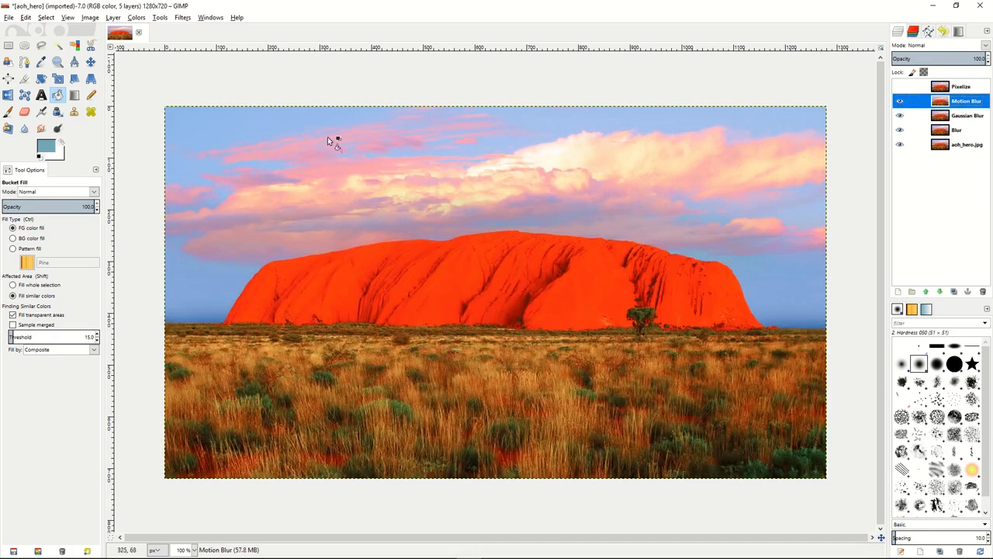
pyautogui.click(184, 18)
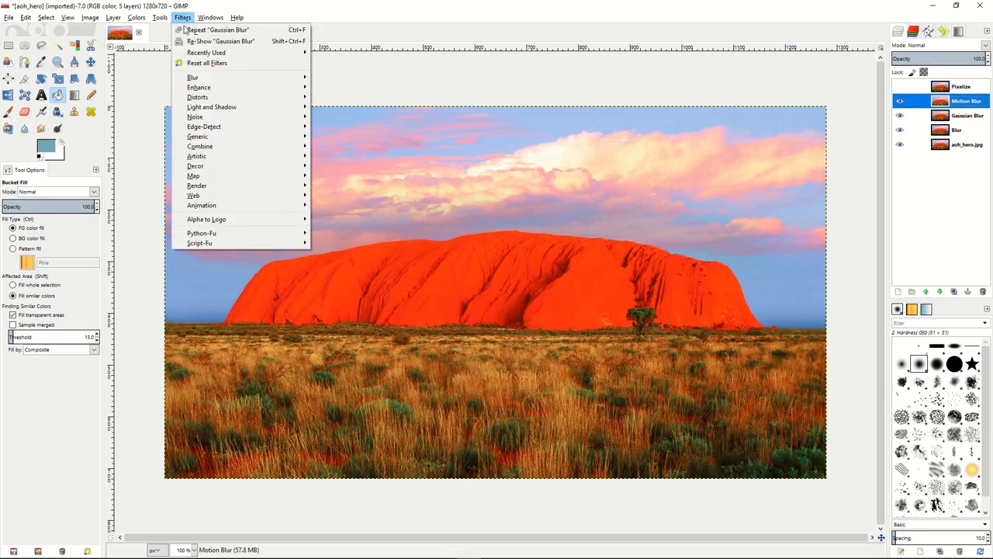
pyautogui.moveTo(236, 78)
pyautogui.click(383, 98)
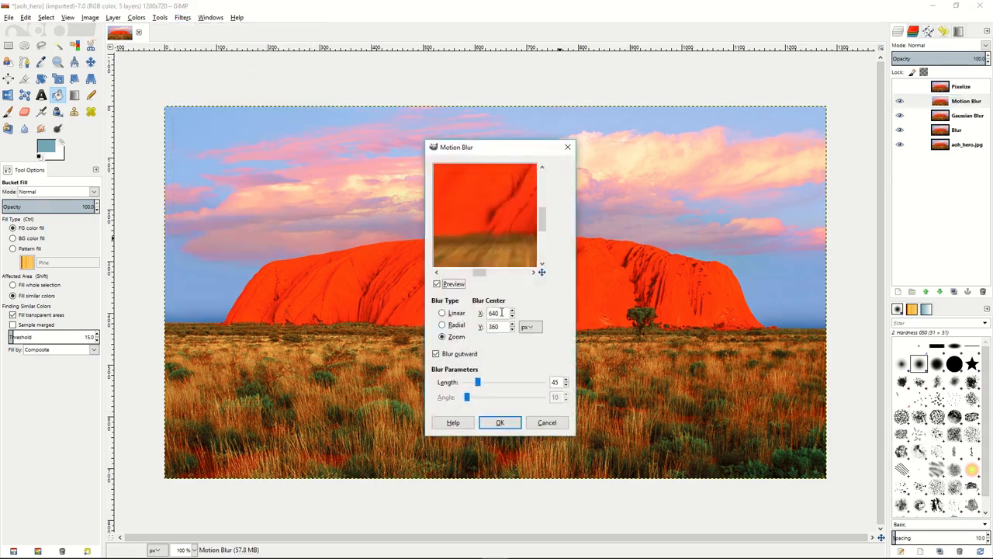
pyautogui.moveTo(477, 383); pyautogui.dragTo(475, 384)
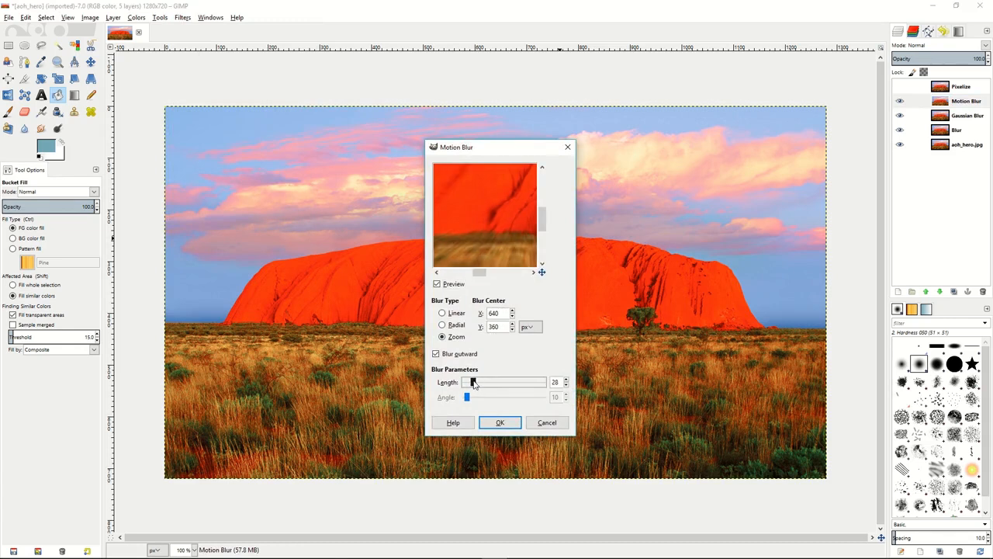
pyautogui.click(501, 423)
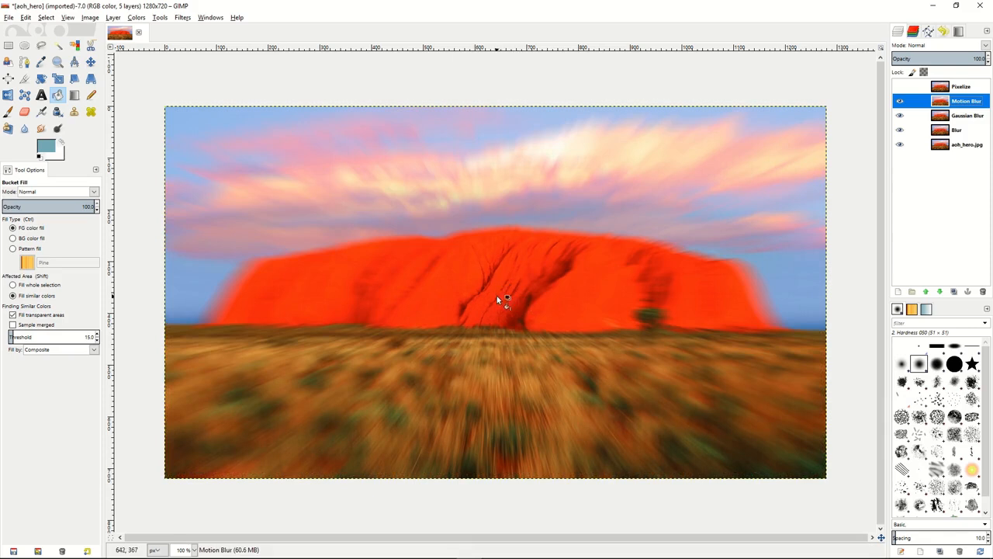
# Show the Pixelize layer and apply the Pixelize filter to it with a pixel width and height of 7 px
pyautogui.click(901, 87)
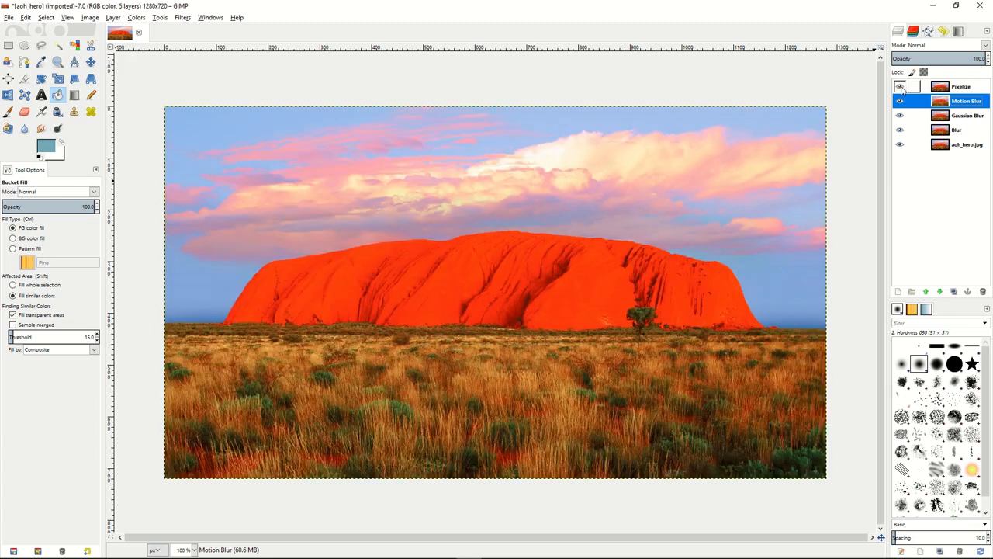
pyautogui.click(976, 88)
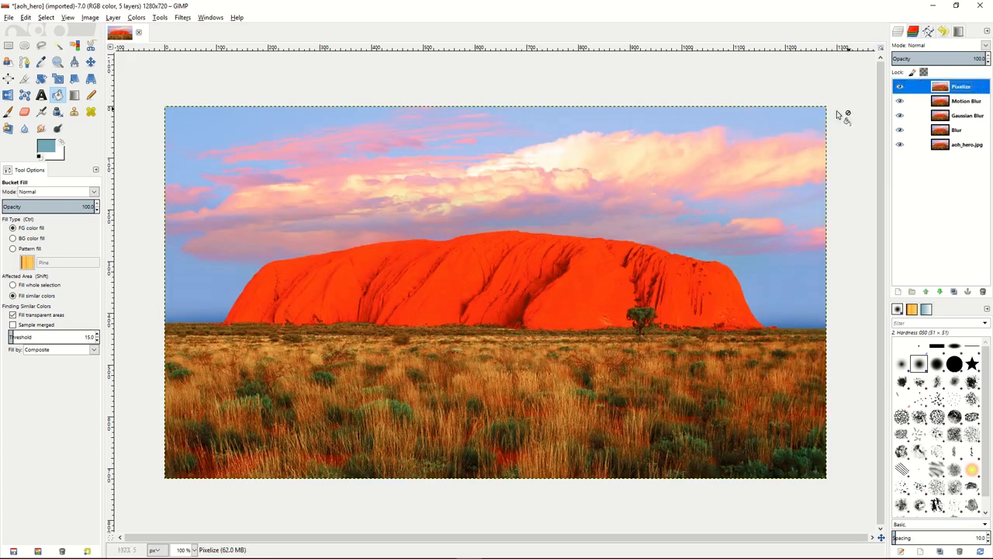
pyautogui.click(182, 17)
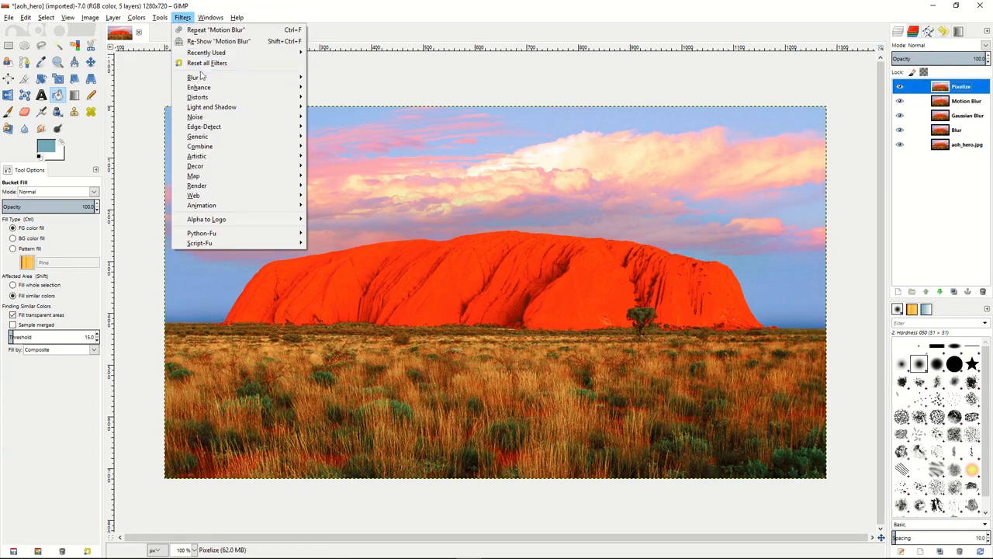
pyautogui.moveTo(203, 77)
pyautogui.click(349, 109)
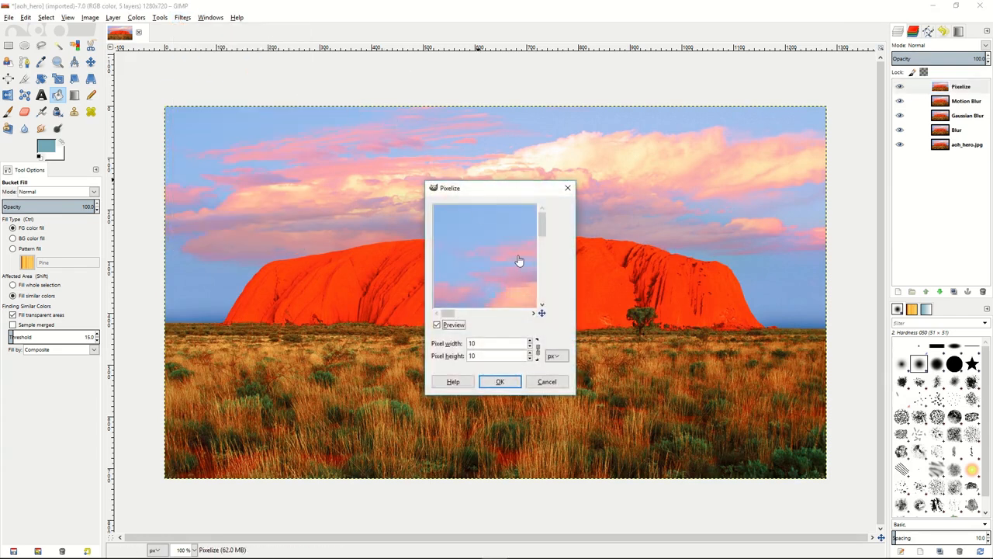
pyautogui.moveTo(492, 264)
pyautogui.mouseDown()
pyautogui.moveTo(523, 286)
pyautogui.moveTo(488, 266)
pyautogui.mouseUp()
pyautogui.click(531, 346)
pyautogui.click(531, 346)
pyautogui.click(530, 346)
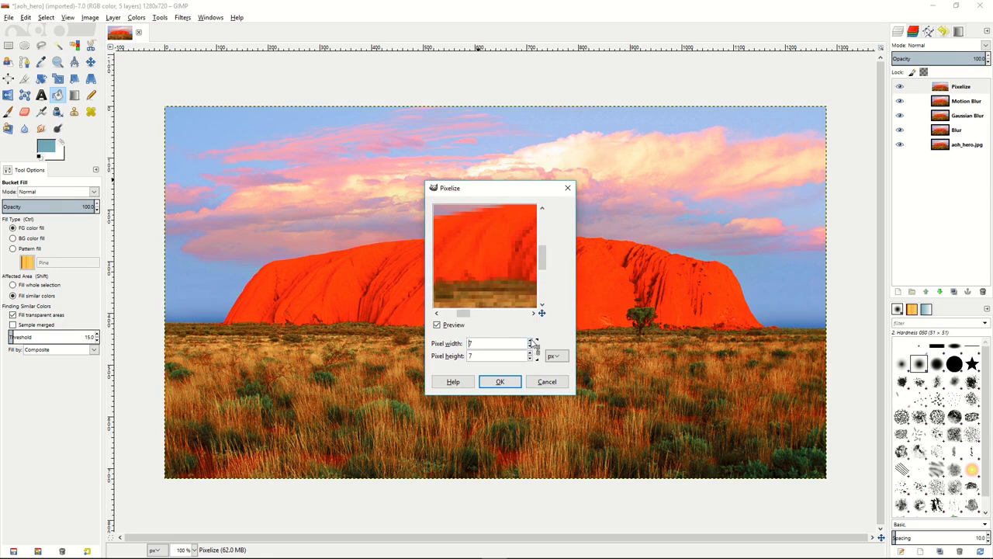
pyautogui.click(500, 382)
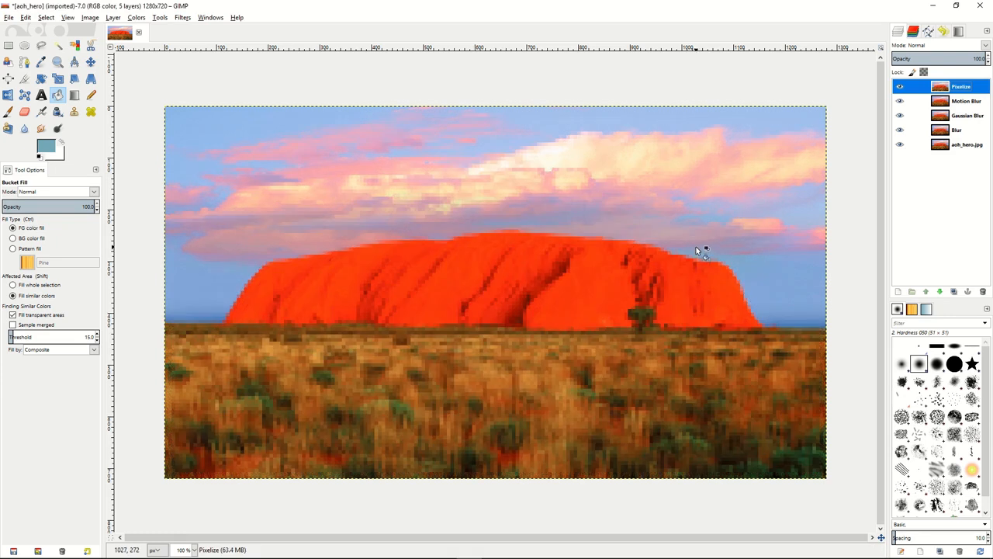
# Hide the Pixelize, Motion Blur and Gaussian Blur layers and lower the Blur layer's opacity to about 46.7
pyautogui.click(900, 86)
pyautogui.click(901, 100)
pyautogui.click(900, 115)
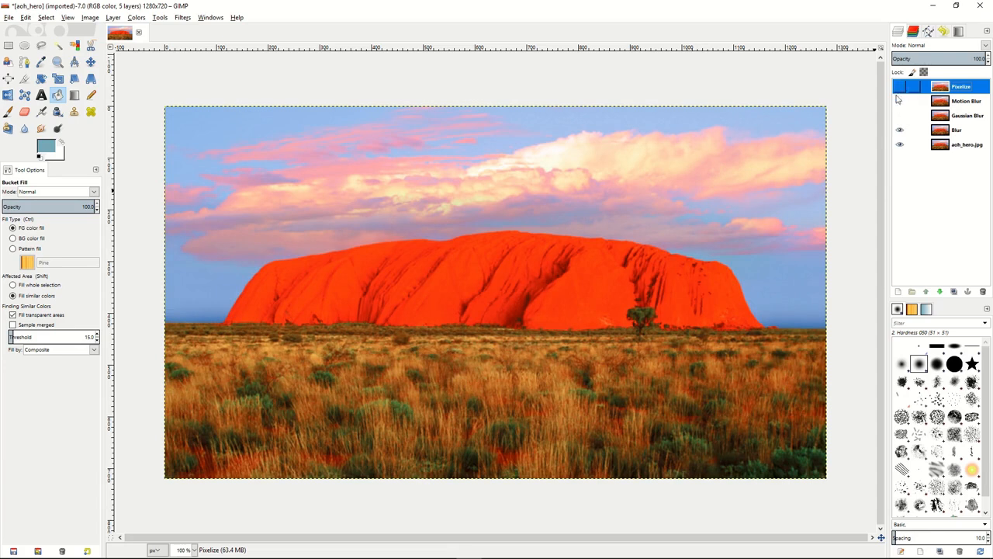
pyautogui.click(959, 132)
pyautogui.moveTo(959, 58); pyautogui.dragTo(935, 59)
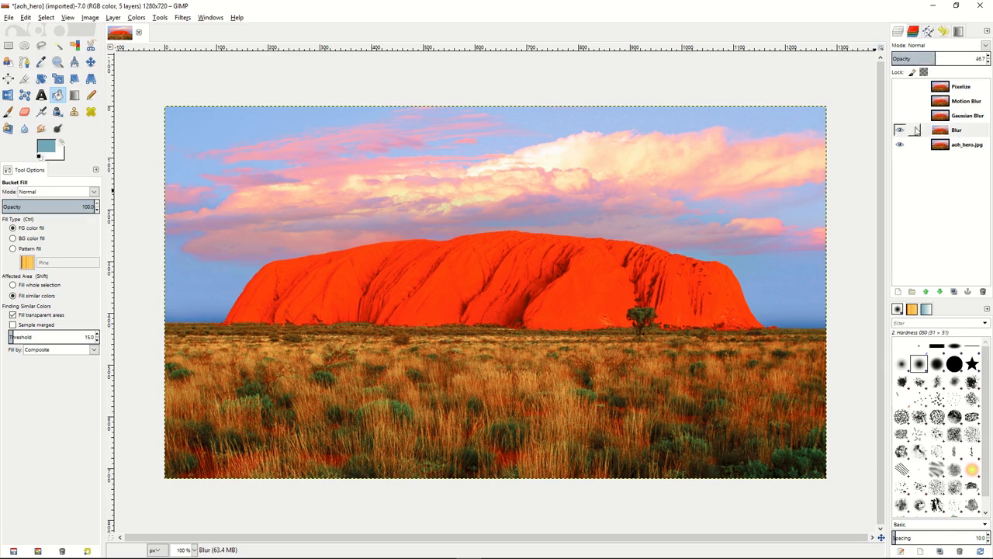
# Hide the Blur layer, show only the Gaussian Blur layer above the photo and lower its opacity to about 57
pyautogui.click(901, 129)
pyautogui.click(900, 117)
pyautogui.click(931, 117)
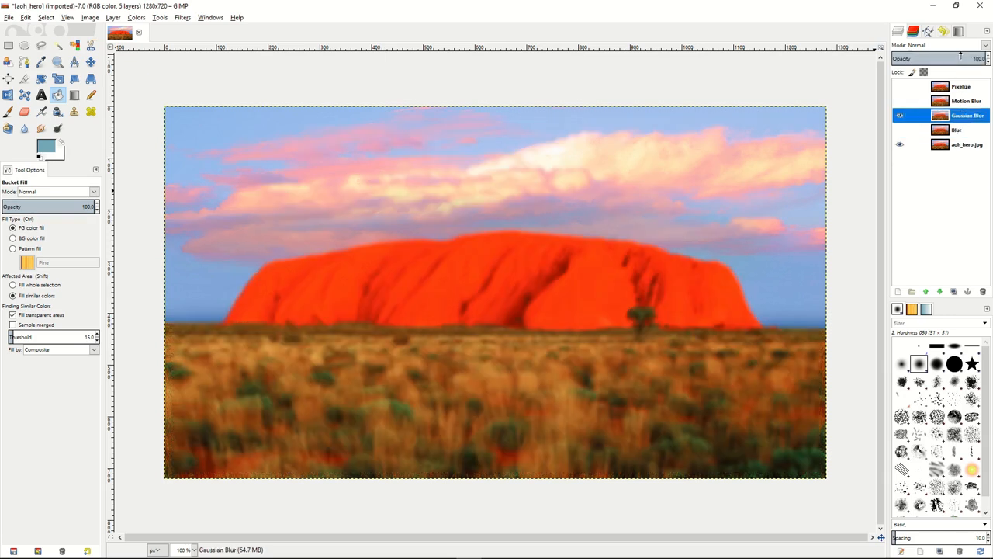
pyautogui.moveTo(961, 56); pyautogui.dragTo(946, 56)
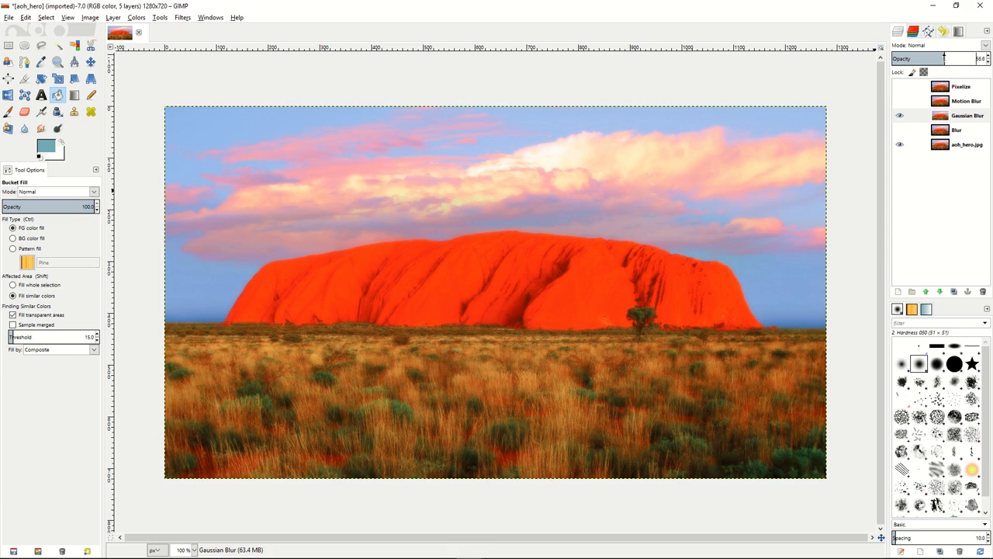
# Hide the Gaussian Blur layer, show the Motion Blur layer instead and lower its opacity to about 49.5
pyautogui.click(900, 116)
pyautogui.click(962, 101)
pyautogui.click(900, 102)
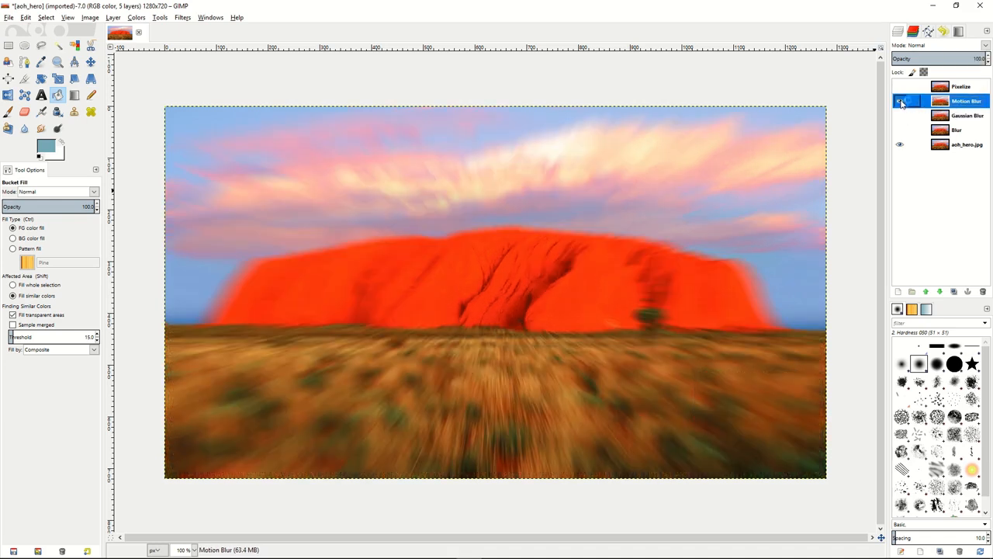
pyautogui.moveTo(962, 58); pyautogui.dragTo(938, 59)
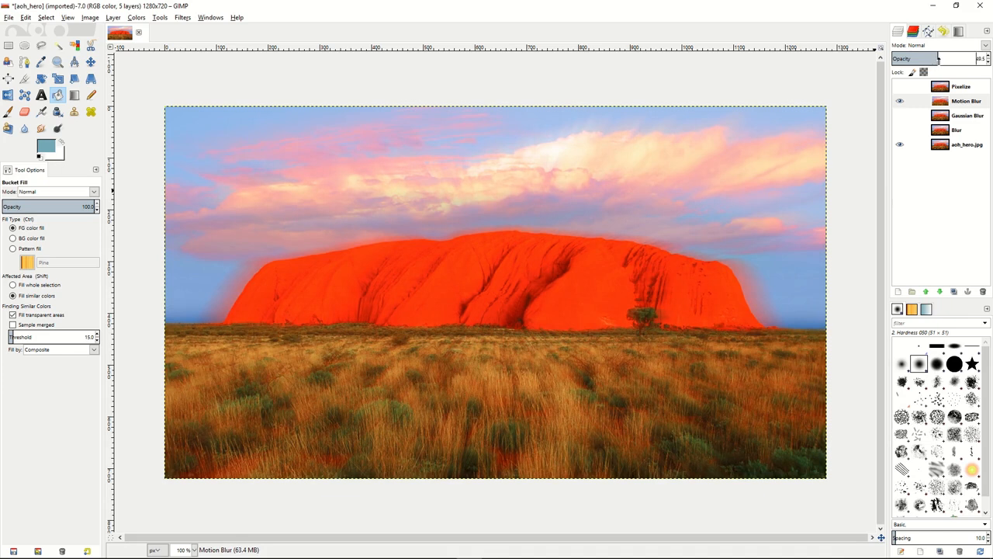
# Hide the Motion Blur layer, show the Pixelize layer and try out its opacity, ending at 100
pyautogui.click(900, 102)
pyautogui.click(956, 87)
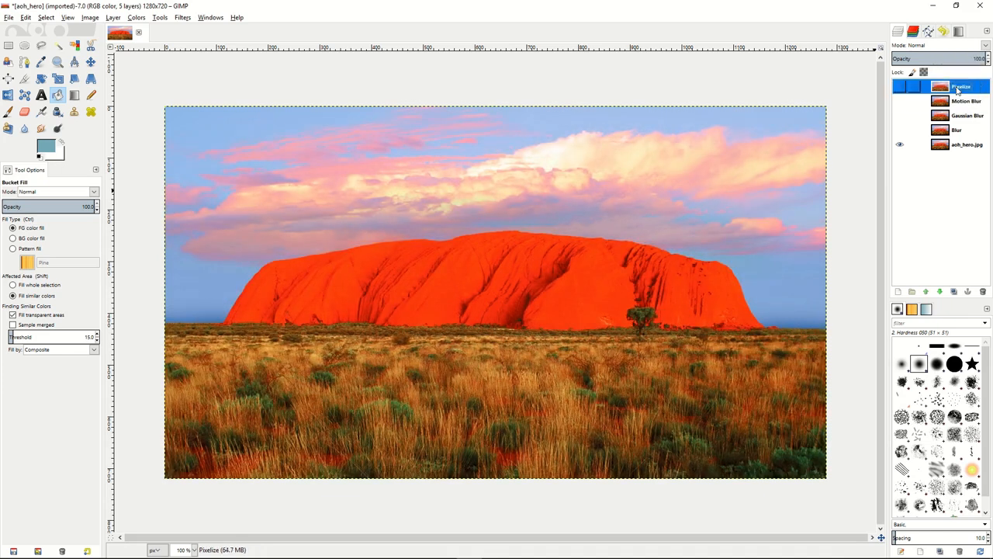
pyautogui.click(899, 87)
pyautogui.moveTo(946, 59); pyautogui.dragTo(987, 59)
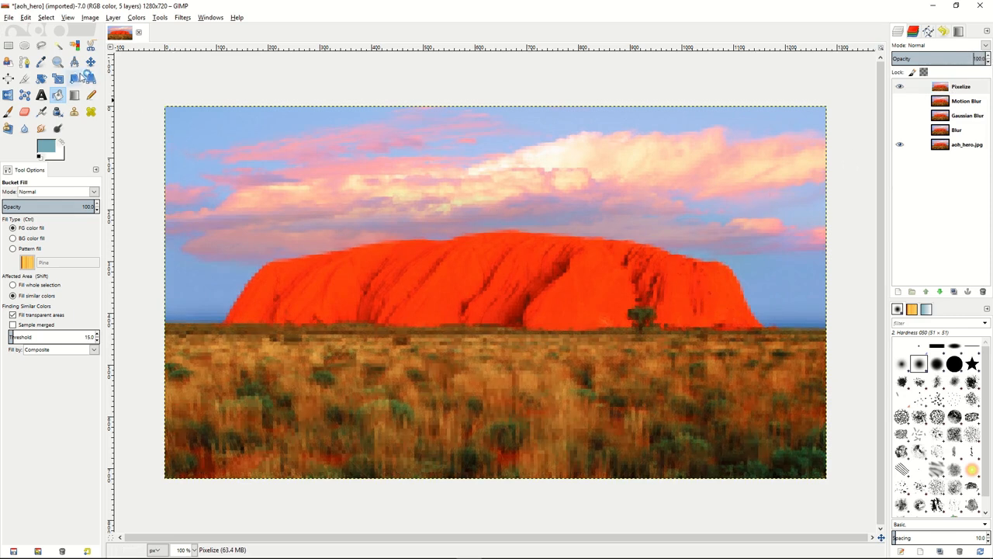
# Select a rectangle about 1239 × 677 px just inside the image edges and add an inverted layer mask from that selection to the Pixelize layer
pyautogui.click(9, 46)
pyautogui.moveTo(179, 122); pyautogui.dragTo(813, 465)
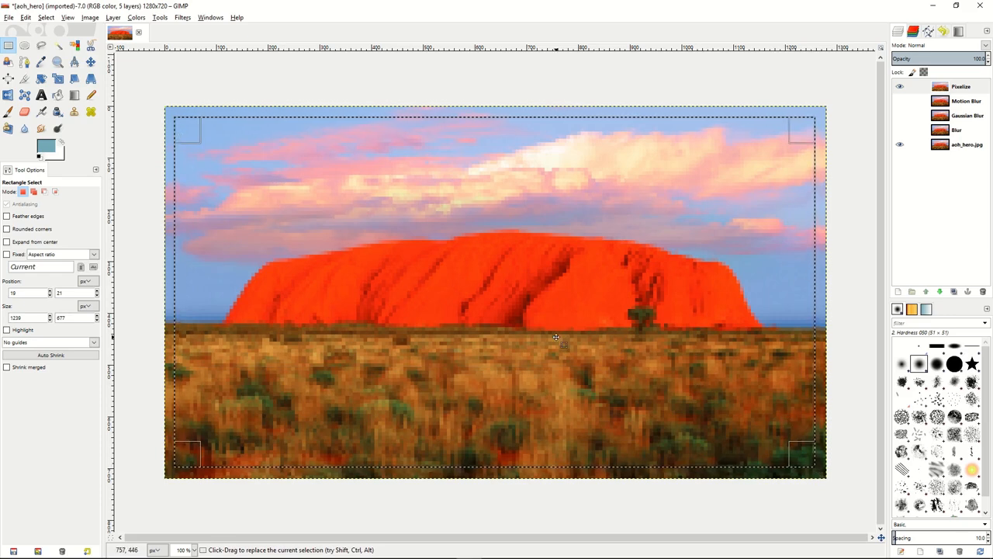
pyautogui.click(962, 87)
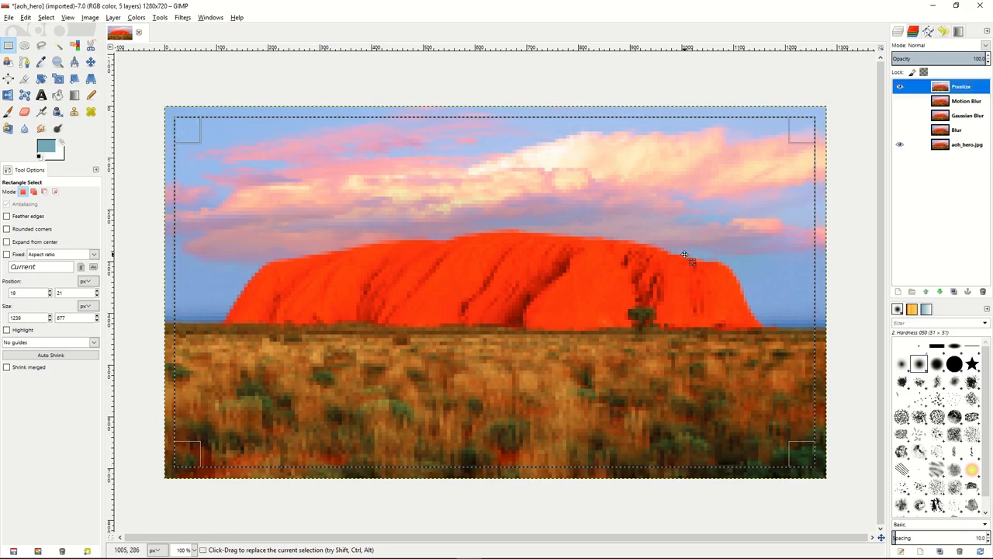
pyautogui.rightClick(980, 91)
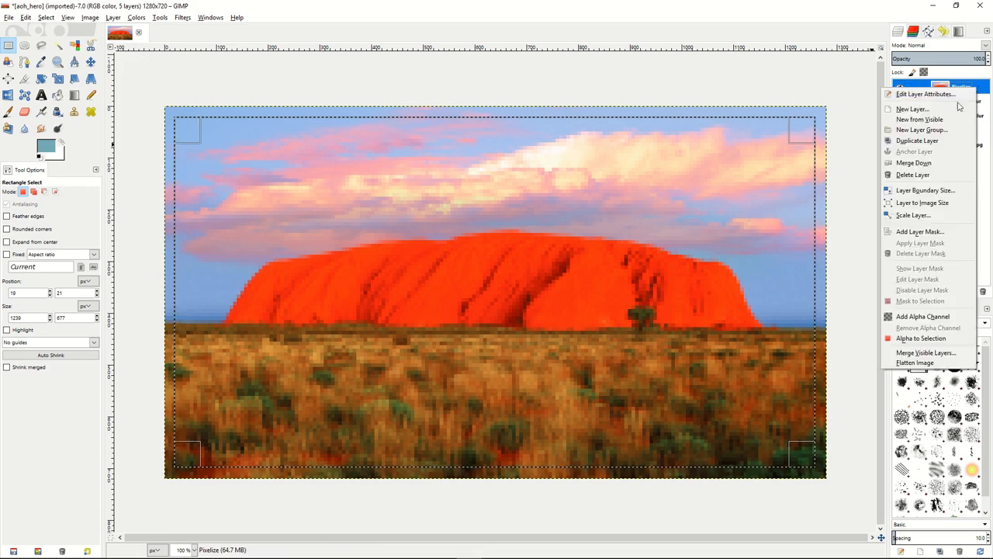
pyautogui.click(928, 233)
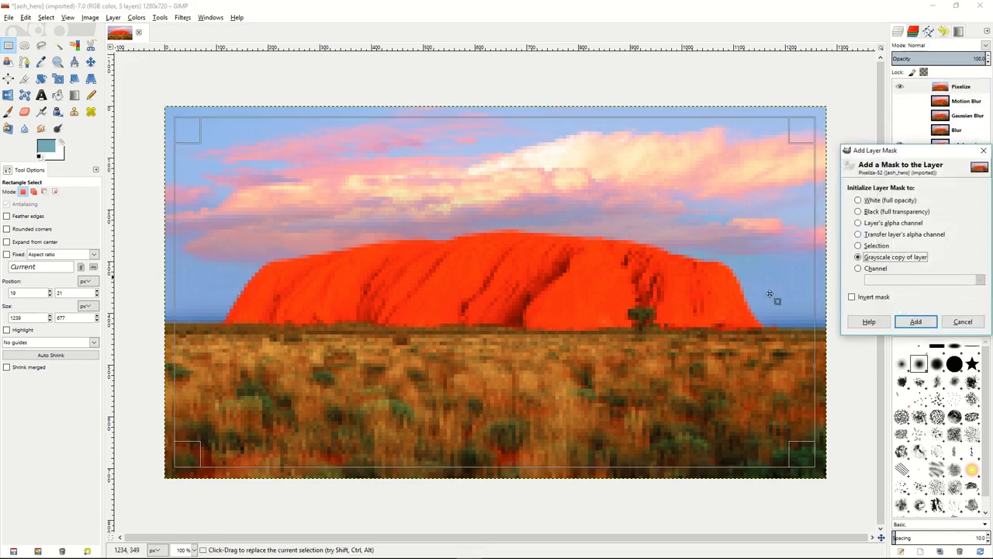
pyautogui.click(858, 245)
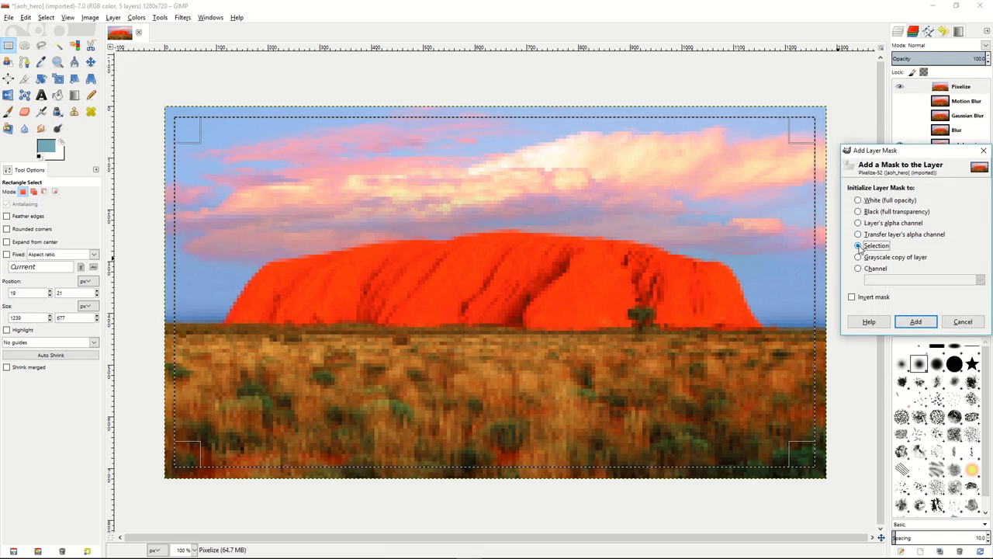
pyautogui.click(852, 297)
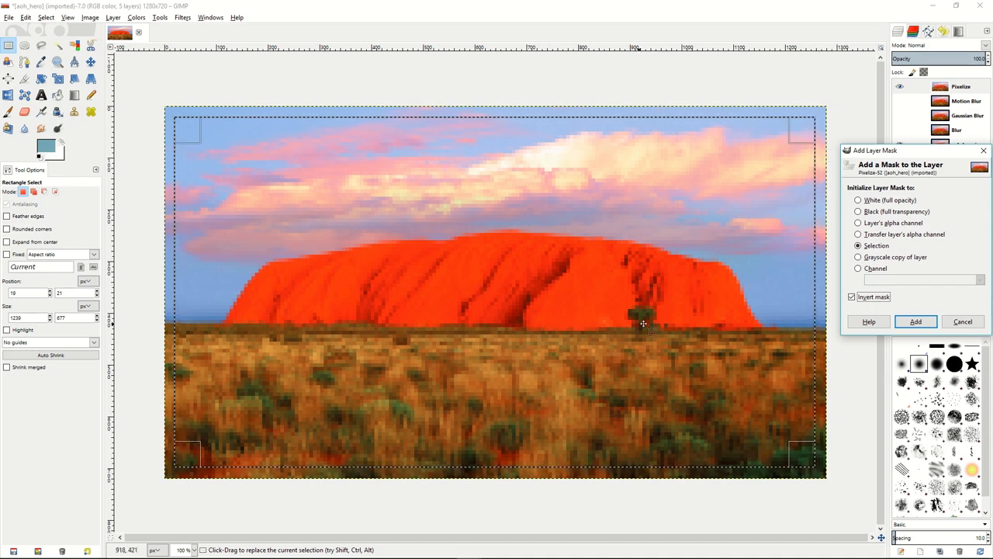
pyautogui.click(918, 322)
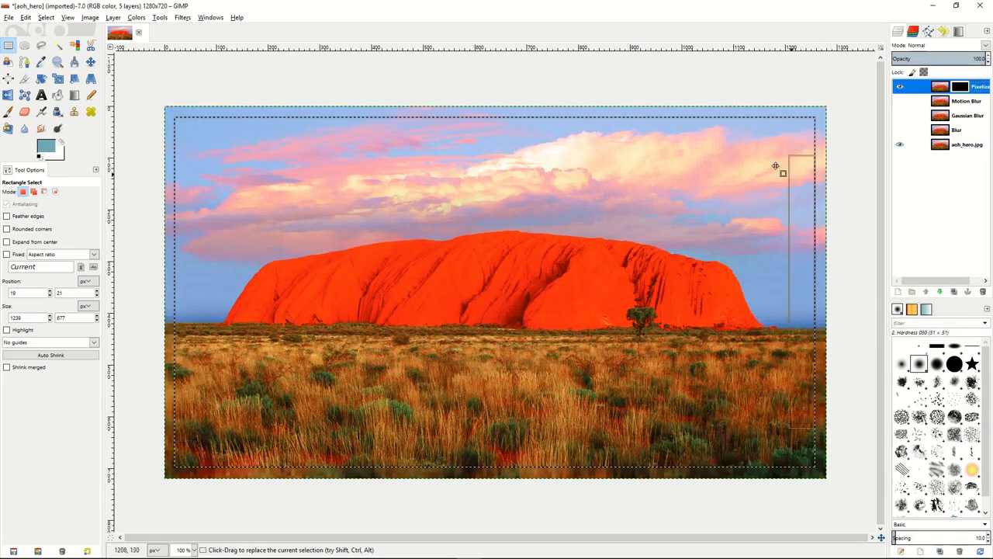
# Clear the rectangular selection so nothing in the image is selected
pyautogui.rightClick(436, 246)
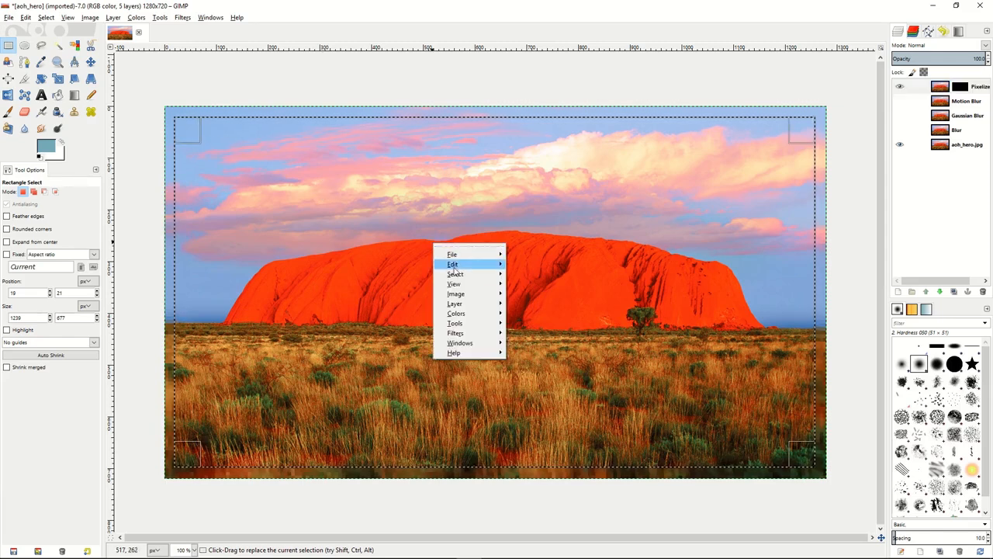
pyautogui.moveTo(456, 274)
pyautogui.click(530, 290)
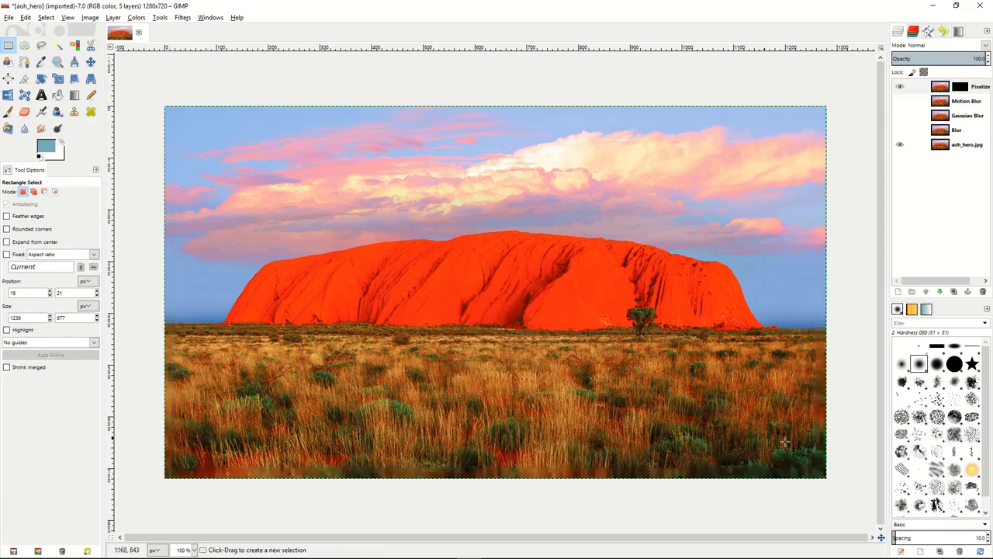